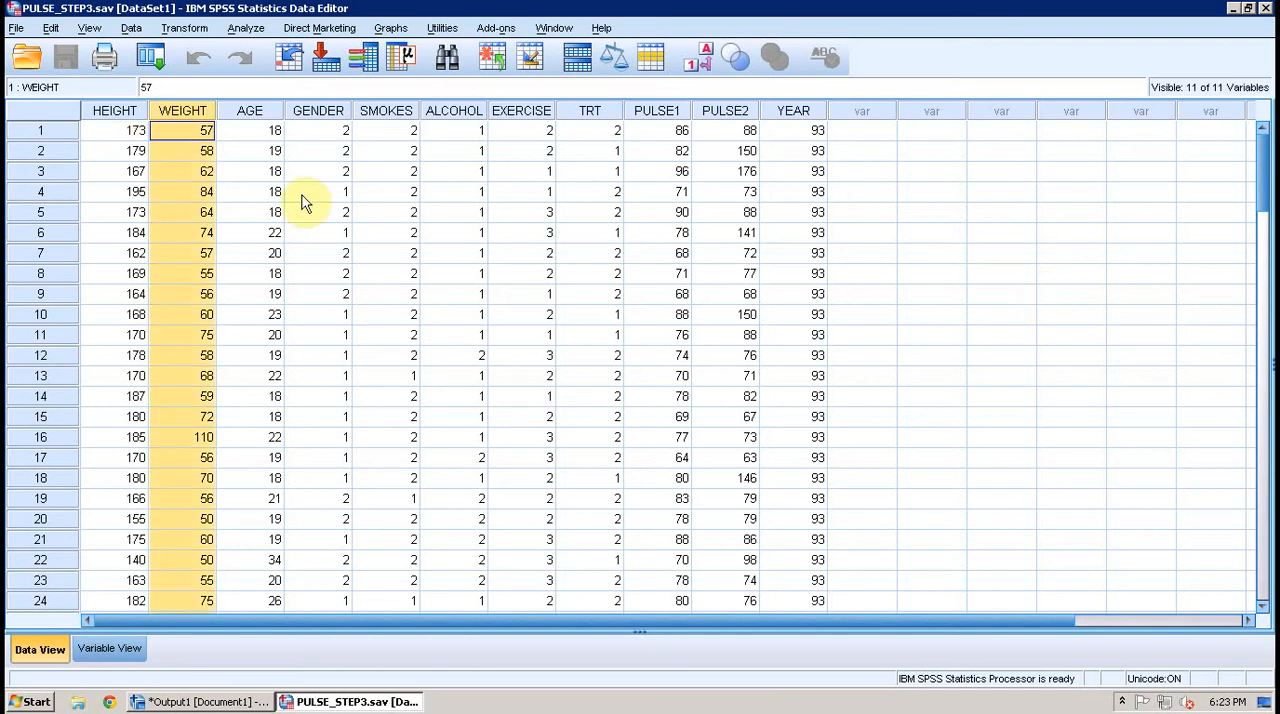
- Start a Compute Variable transformation with LNWT as the target variable
click(184, 28)
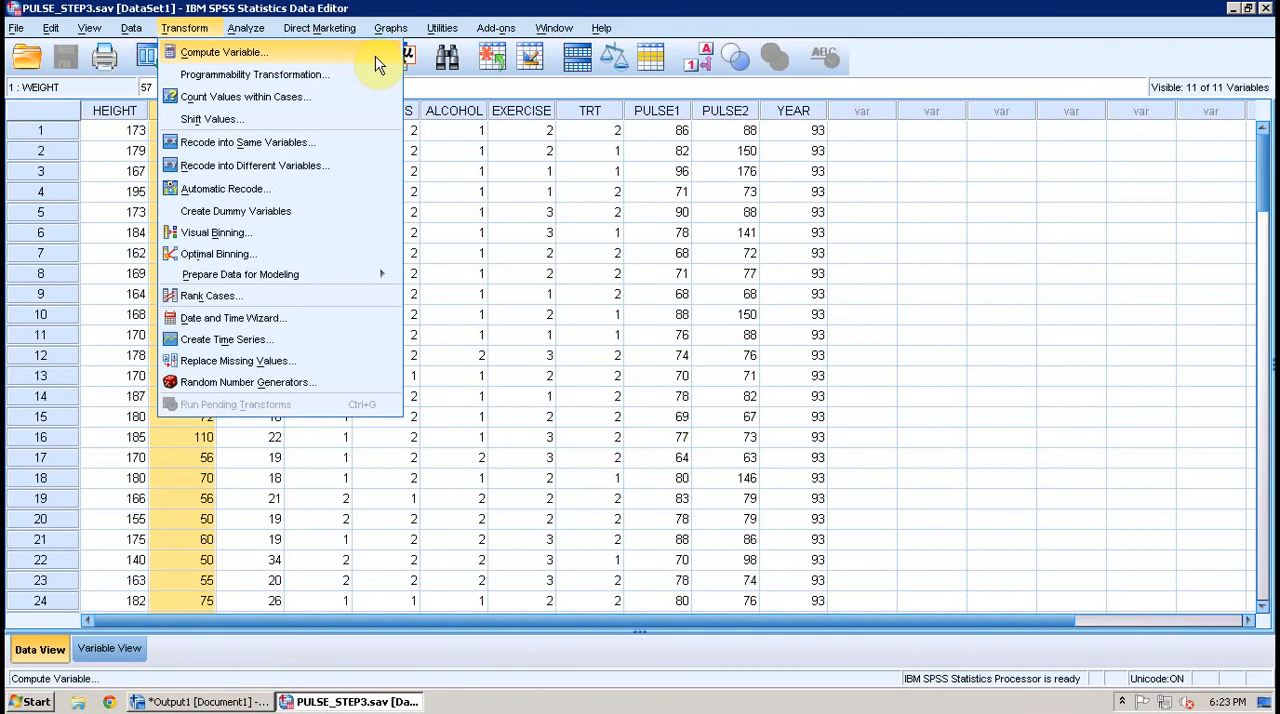
click(377, 55)
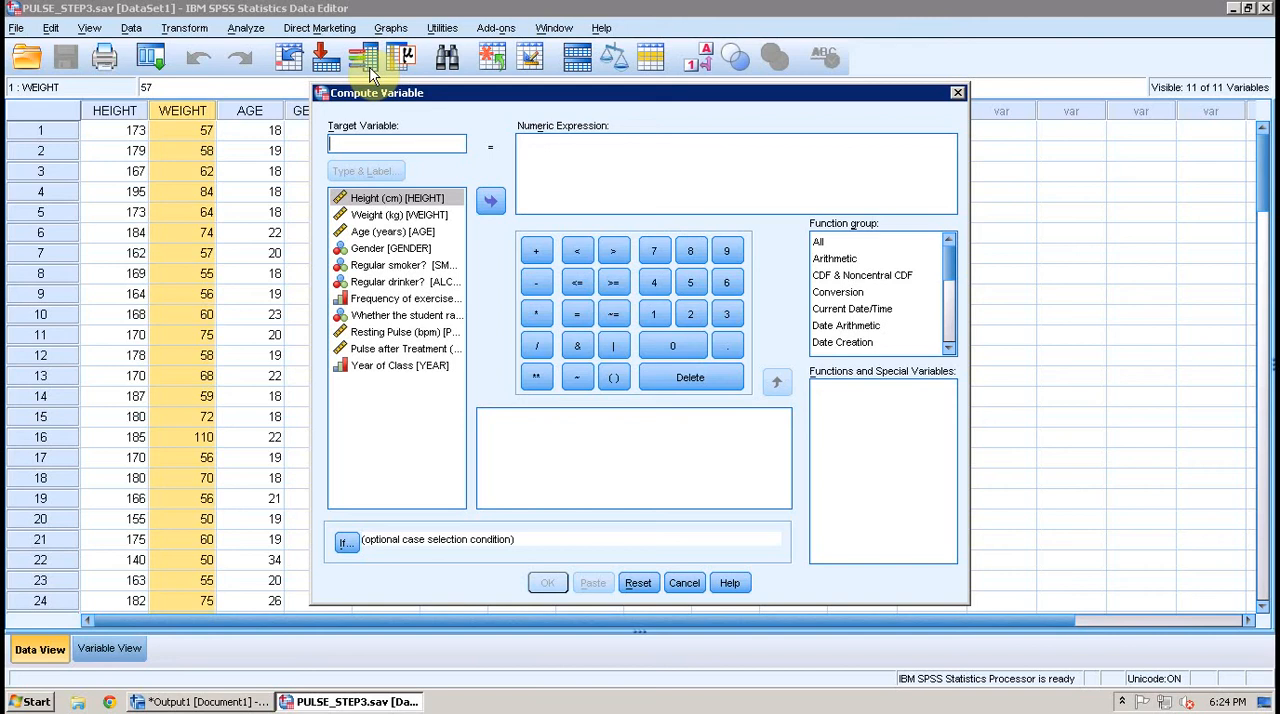
text(LN)
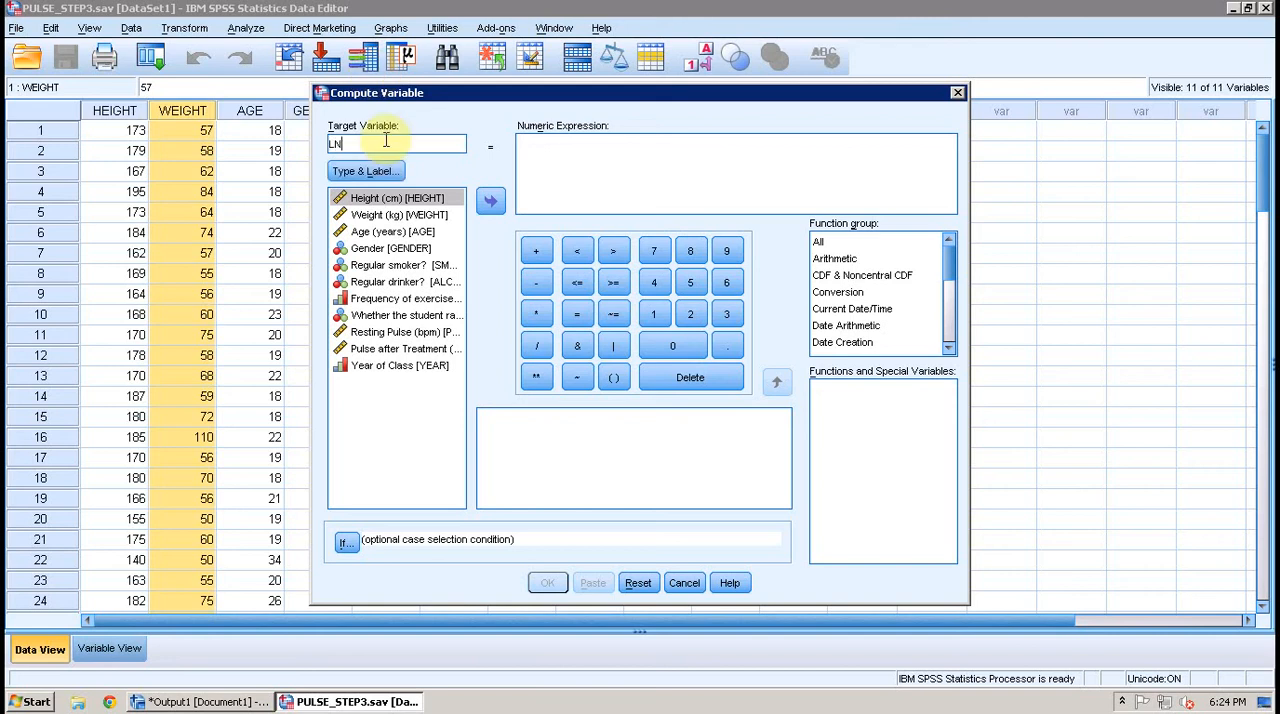
text(WT)
- Set the numeric expression to LN(WEIGHT) using the Arithmetic function Ln, and run the computation
click(630, 208)
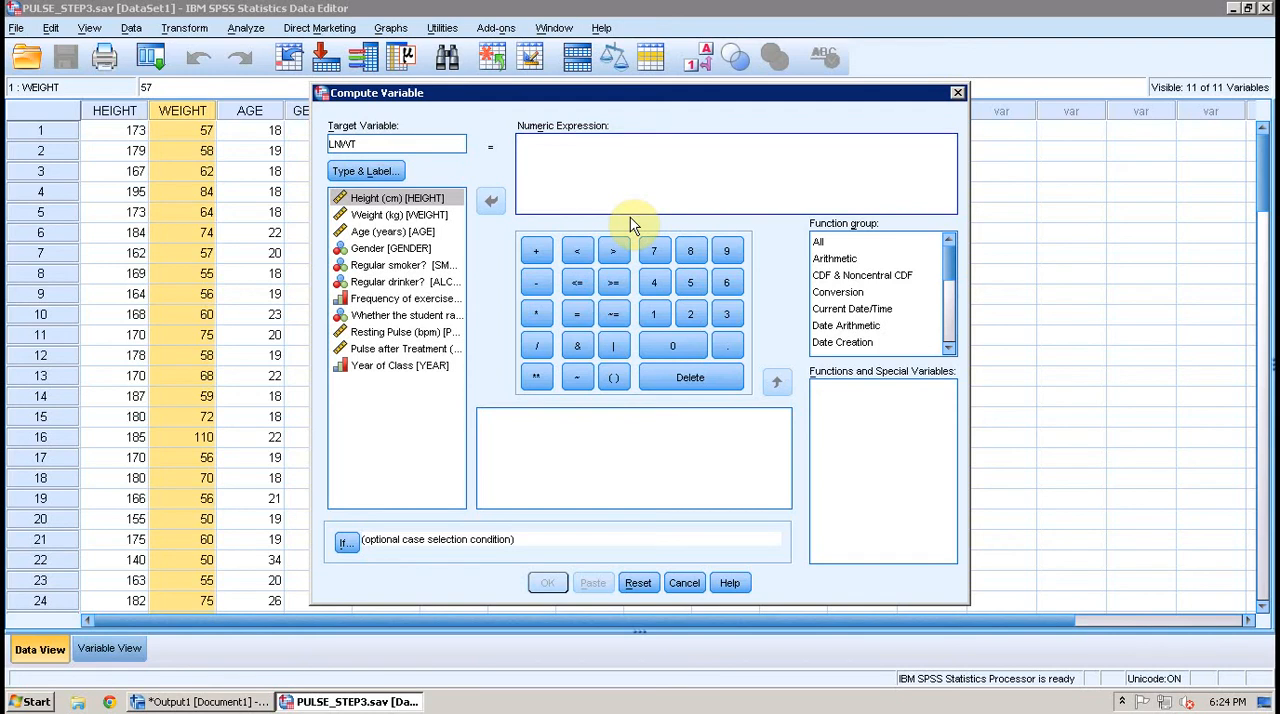
click(879, 259)
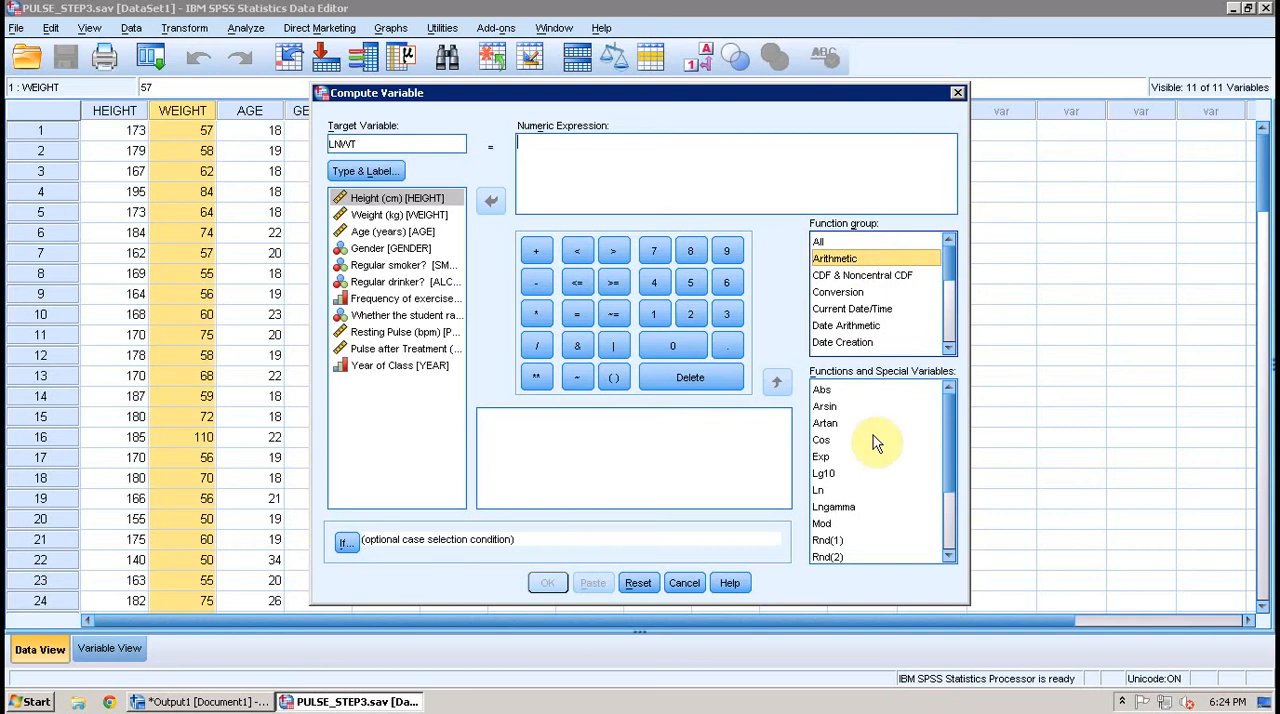
double_click(820, 490)
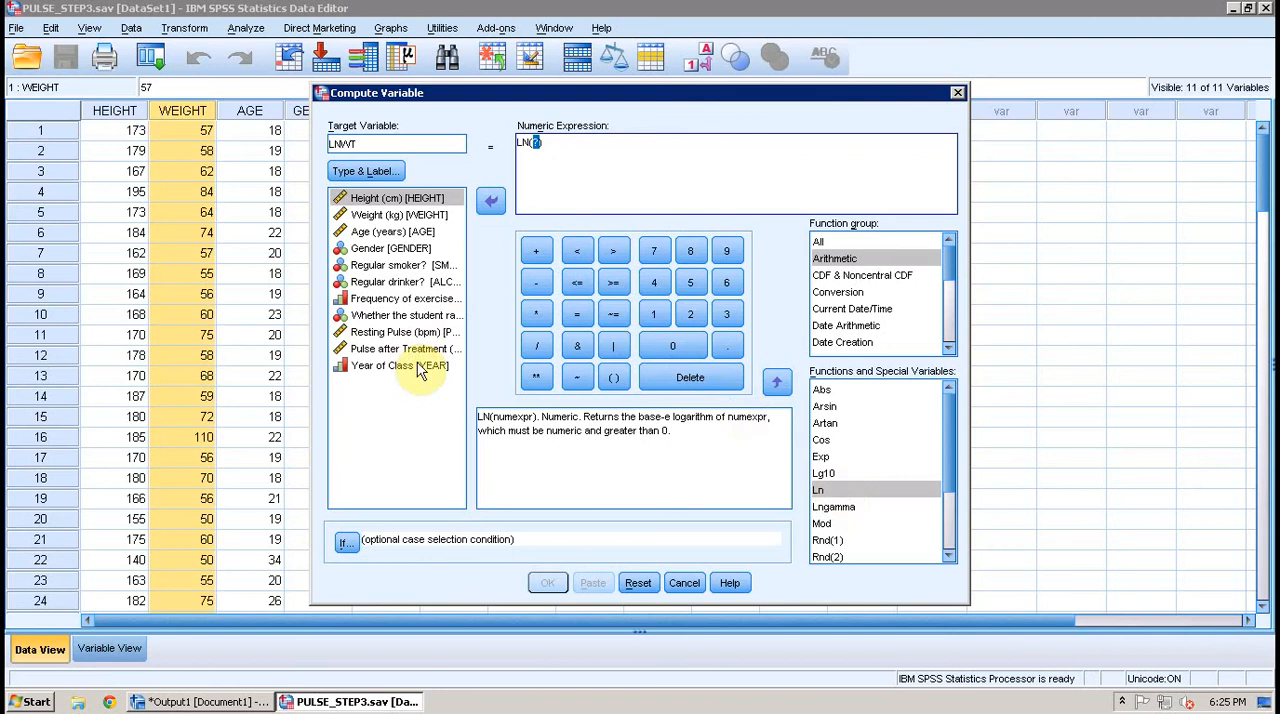
click(418, 220)
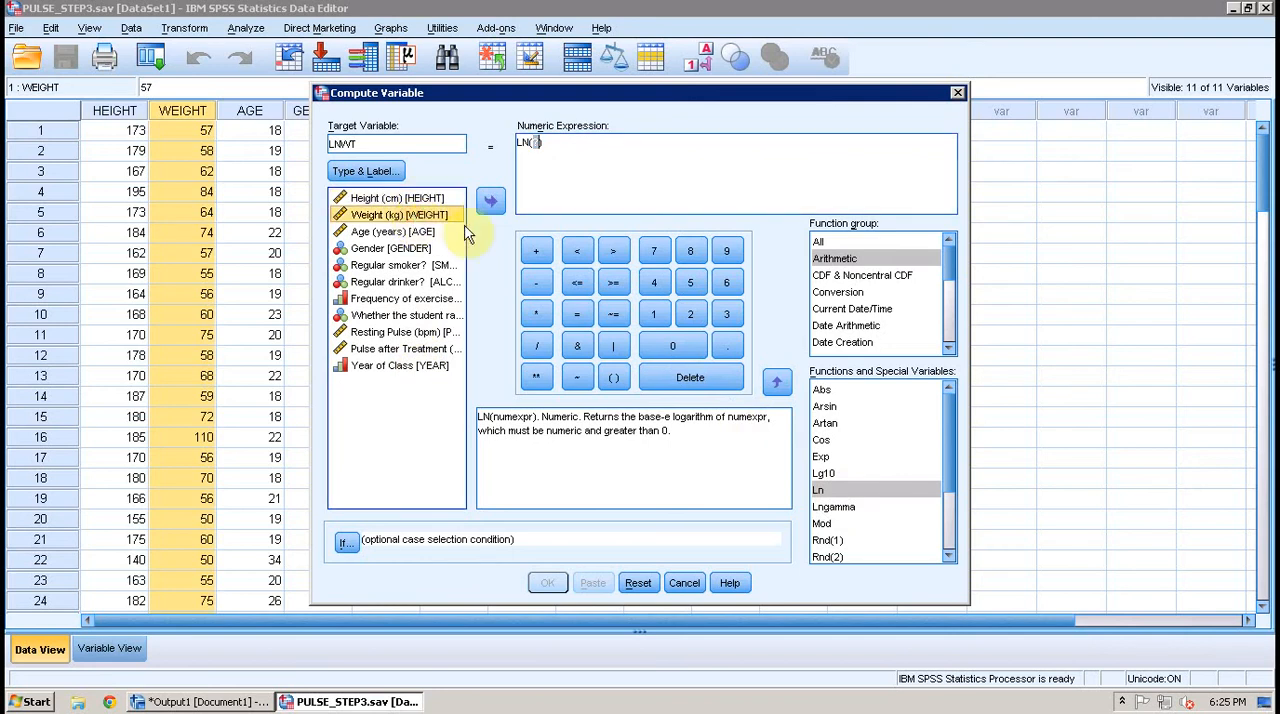
click(491, 201)
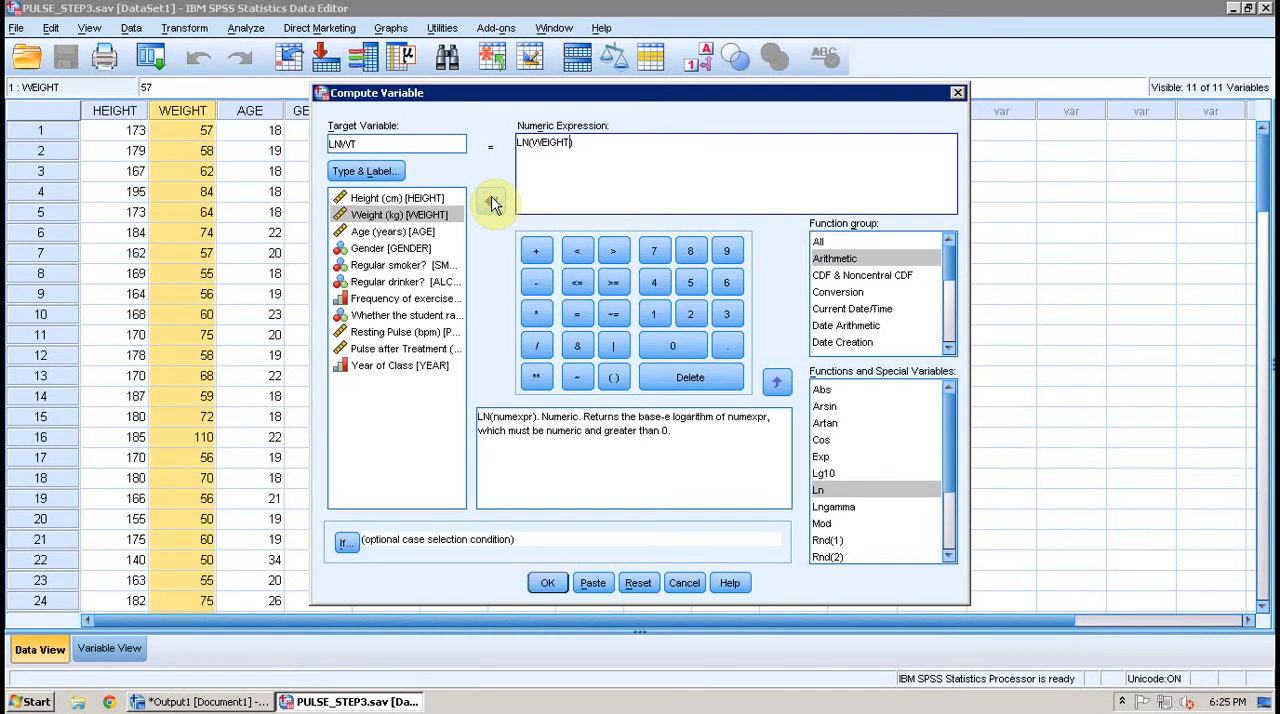
click(547, 583)
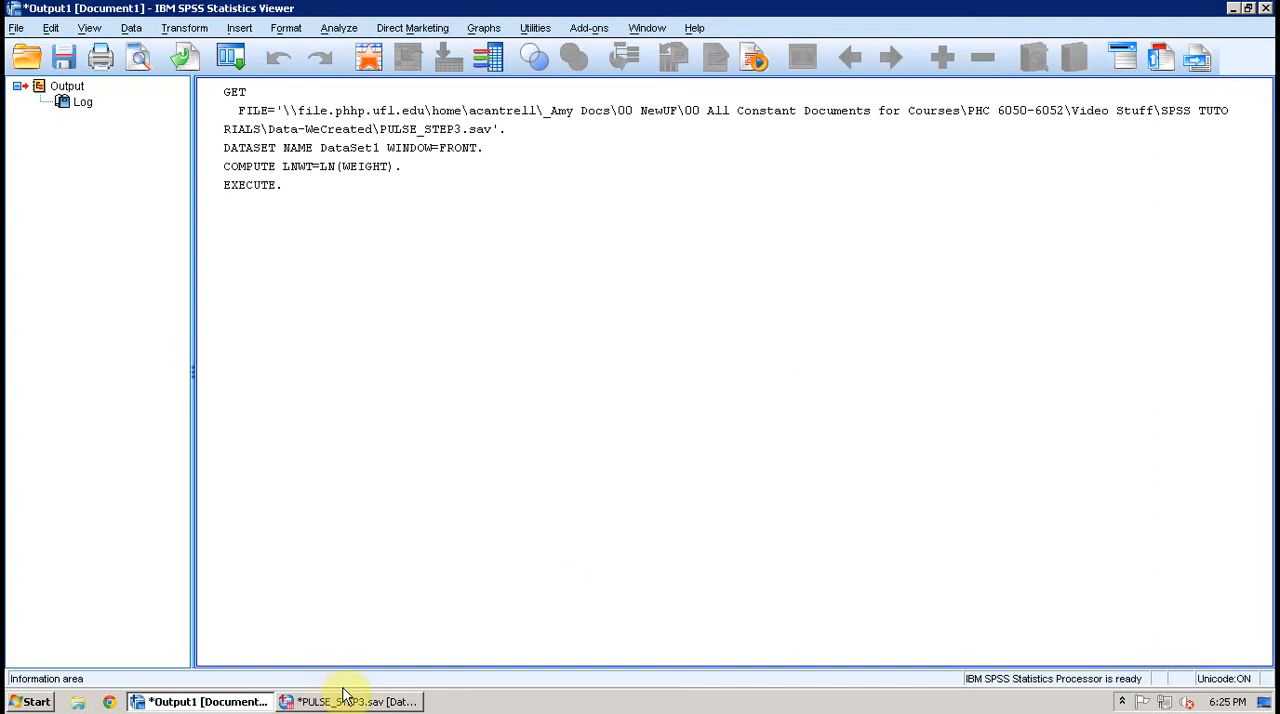
- Return to the data set and give the LNWT variable the label "Natural Logarithm of Weight"
click(343, 700)
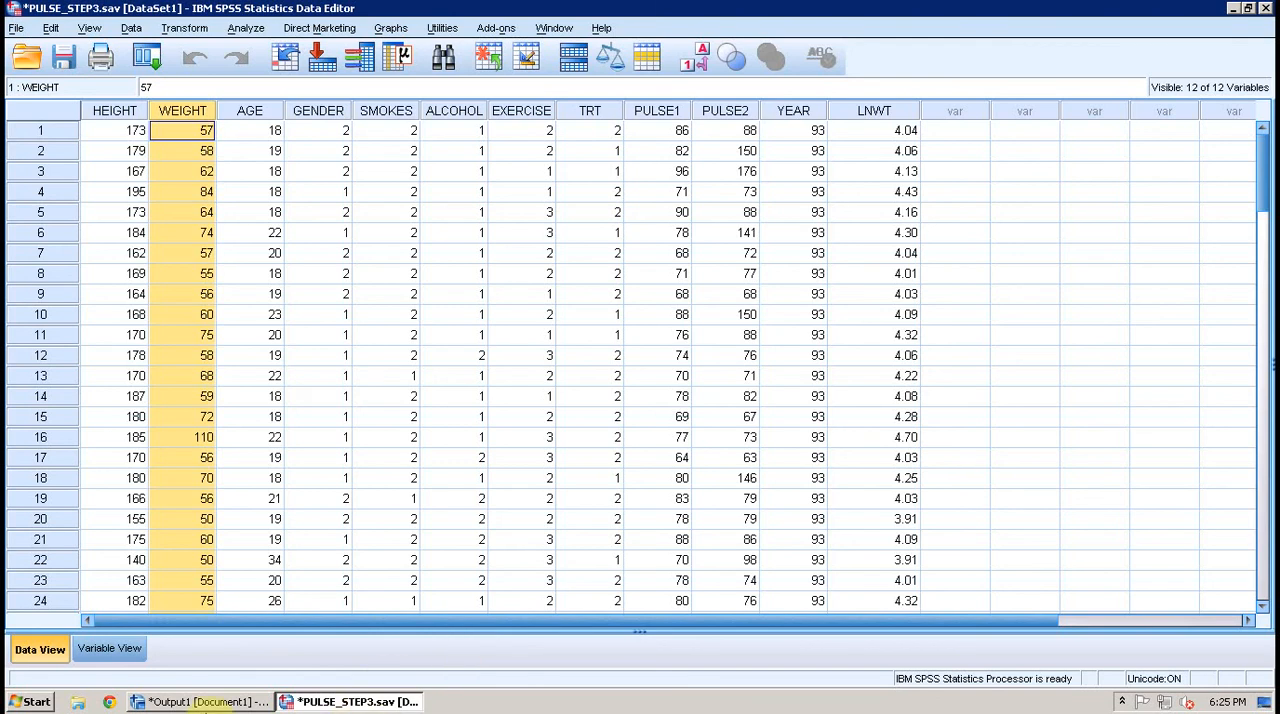
click(88, 648)
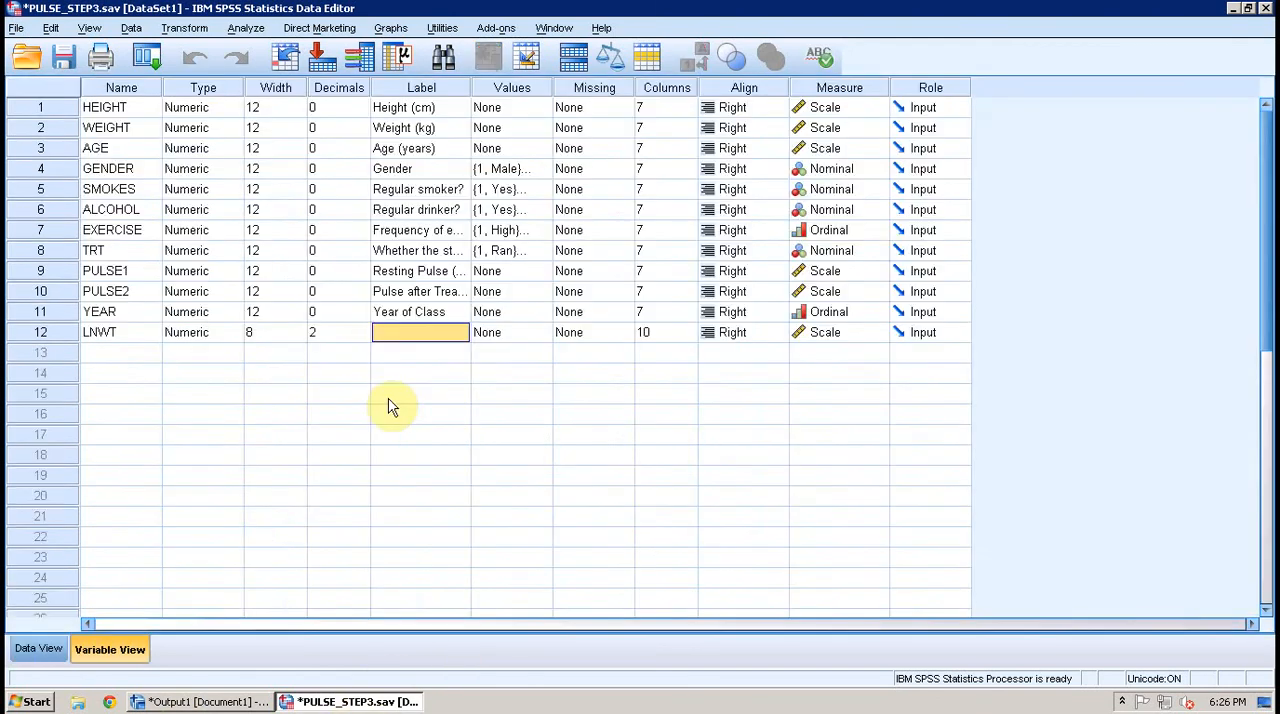
text(Natural Loga)
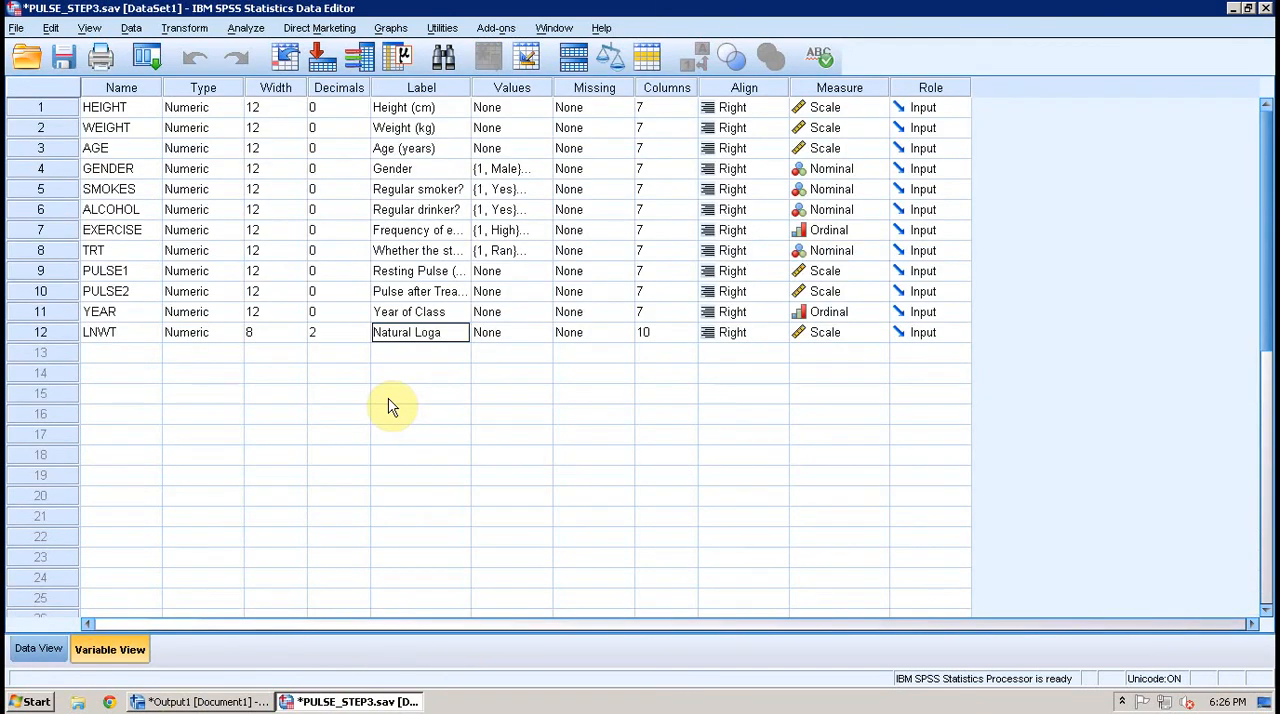
text(rithm of Wei)
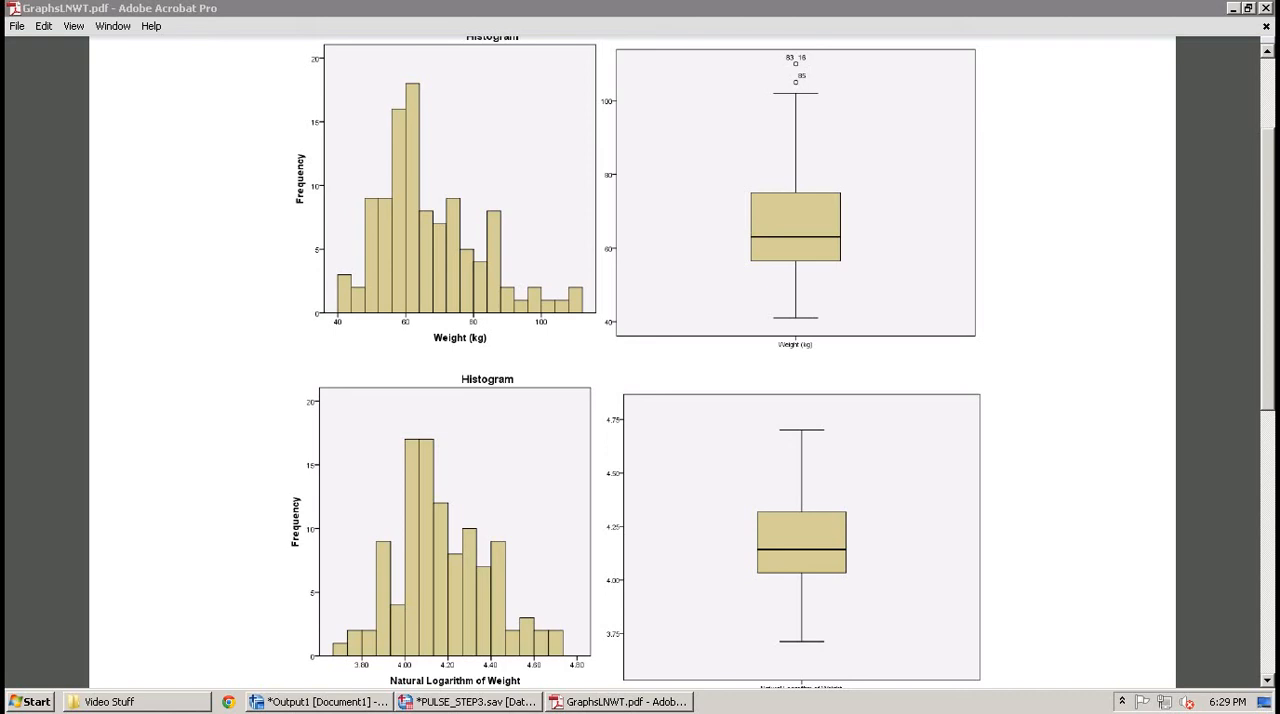
- Reopen Compute Variable, reset the earlier definition and enter BMI as the target variable
click(293, 705)
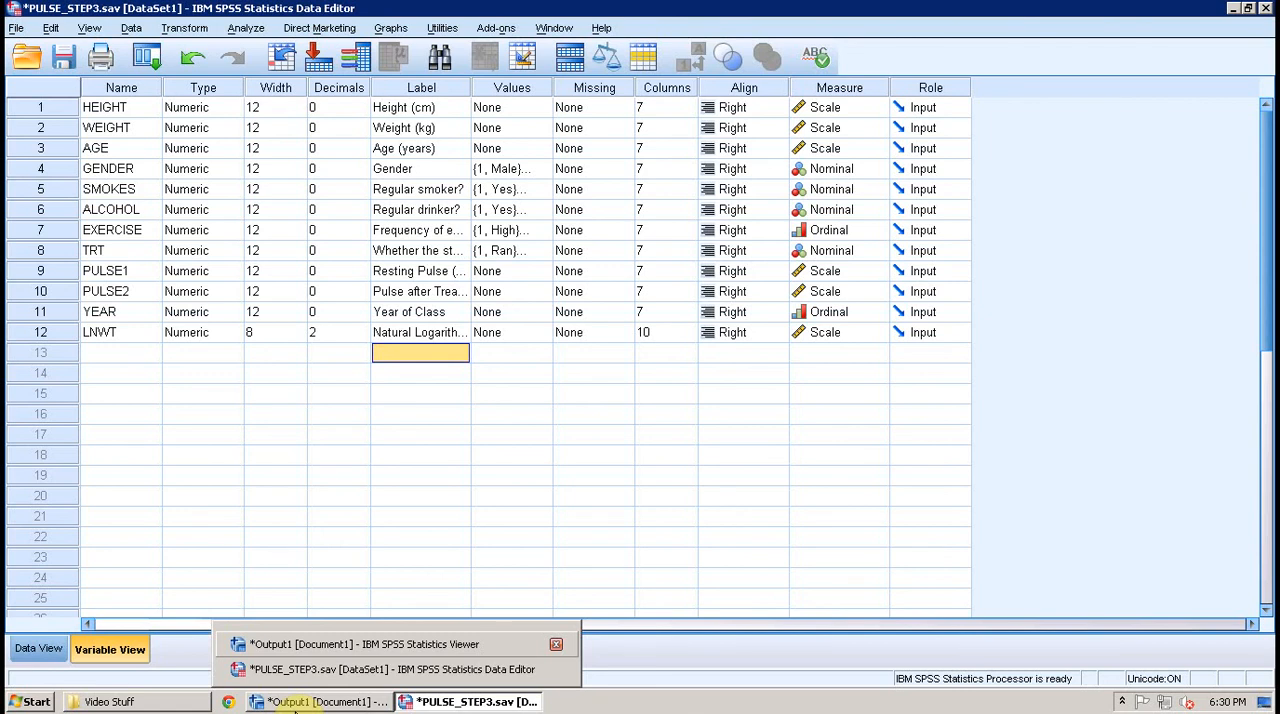
click(184, 28)
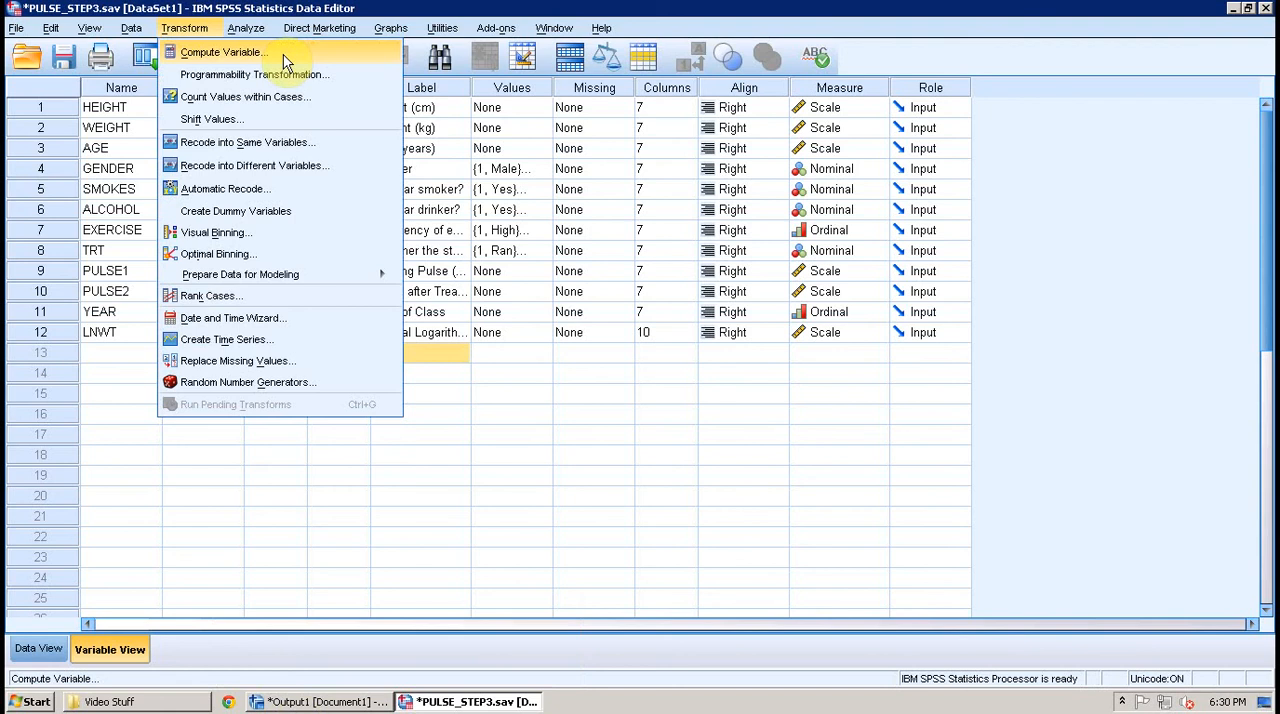
click(284, 56)
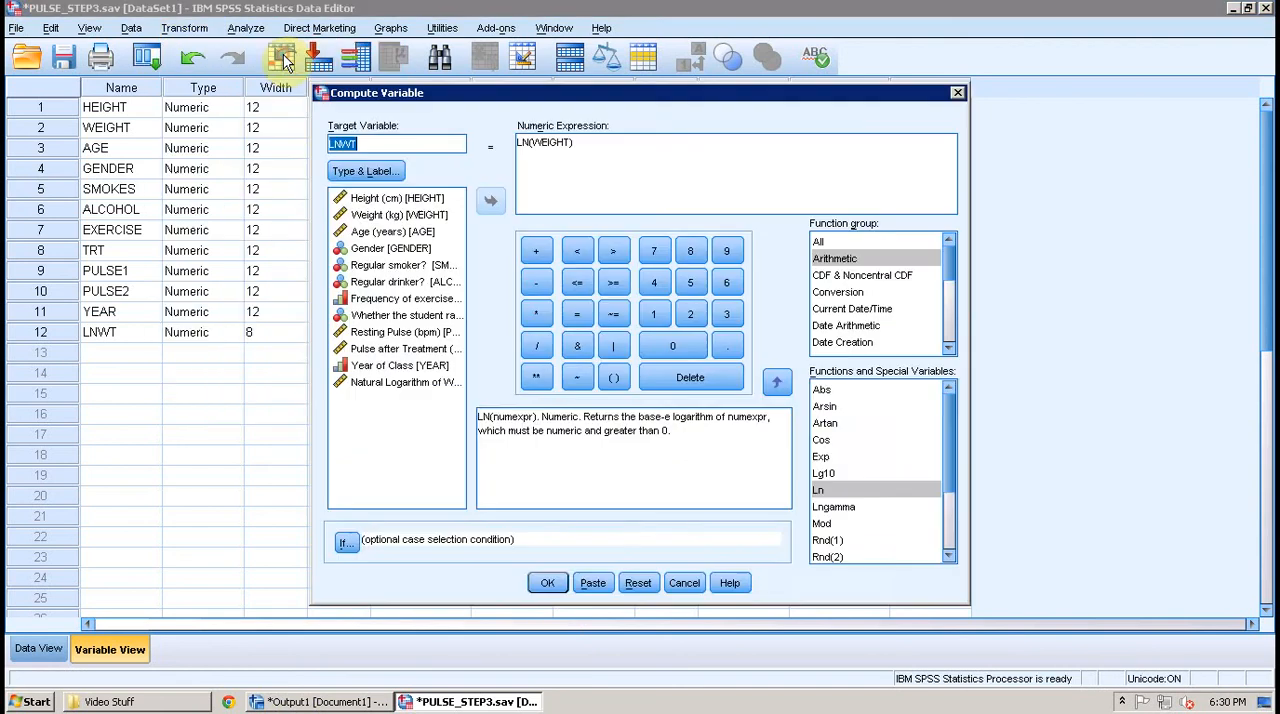
click(643, 580)
text(BMI)
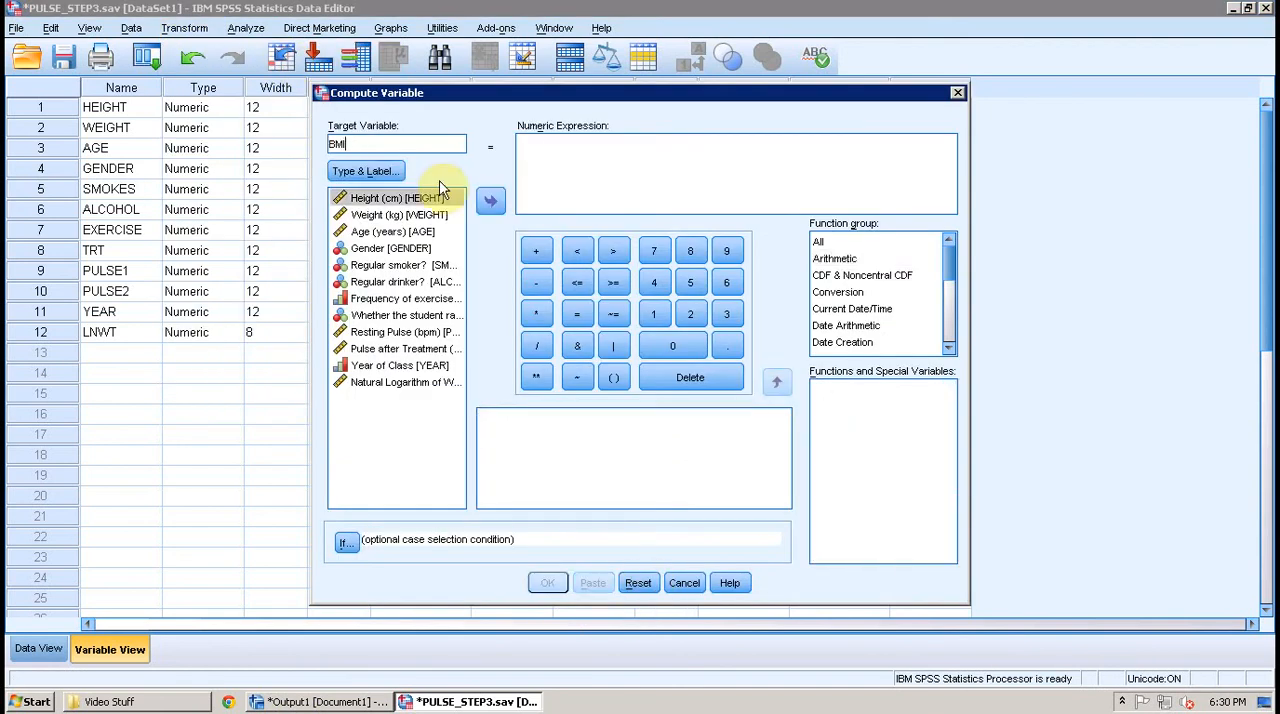
- Begin the BMI numeric expression as WEIGHT/(HEIGHT), inserting both variables from the data set
click(555, 176)
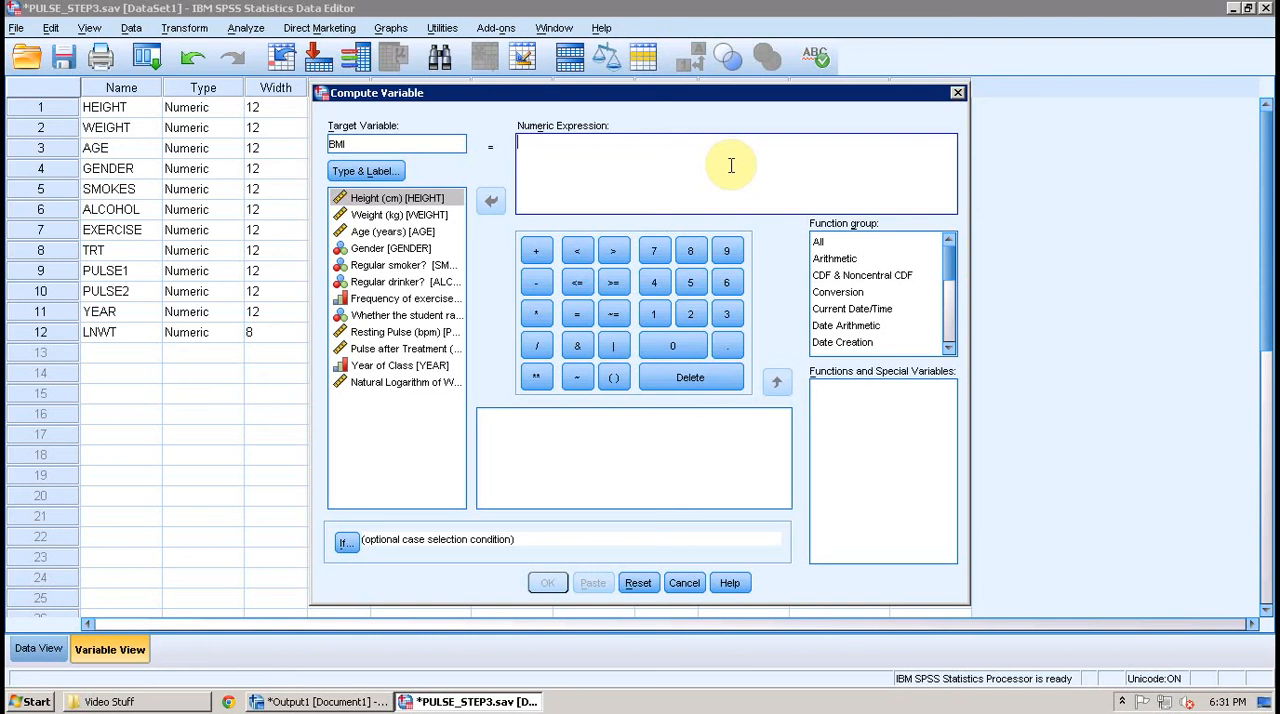
click(399, 214)
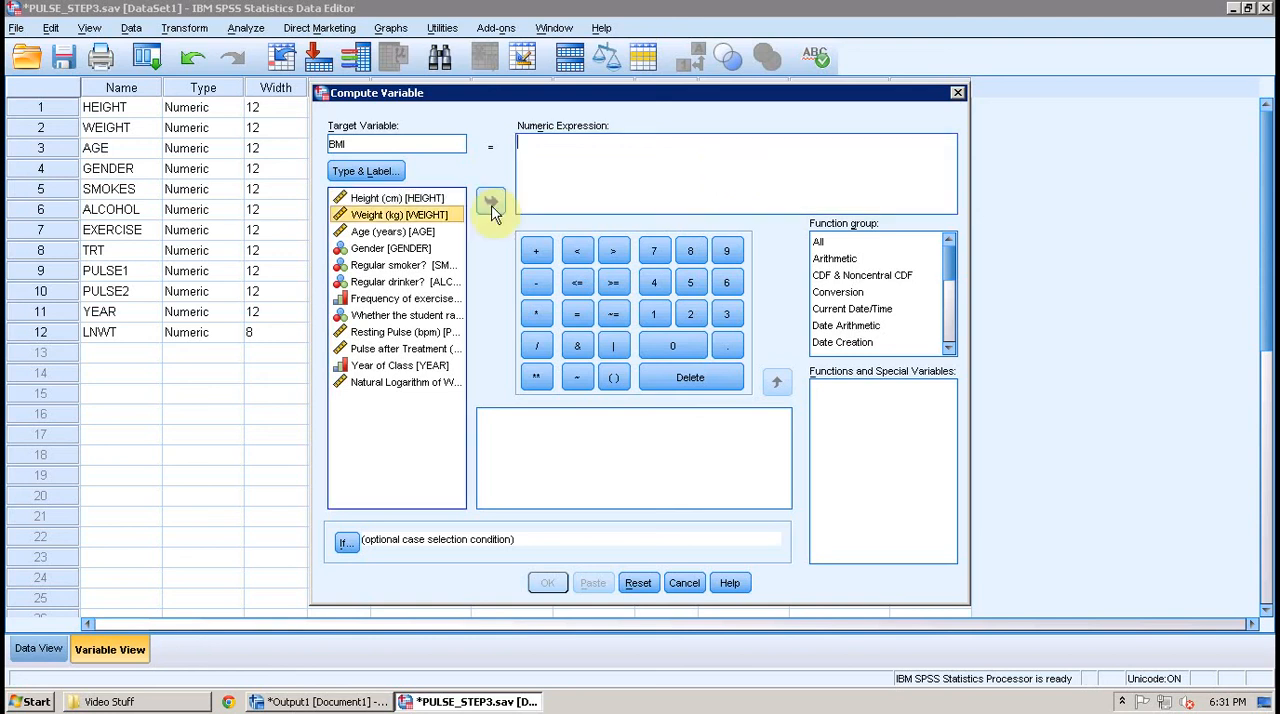
click(491, 205)
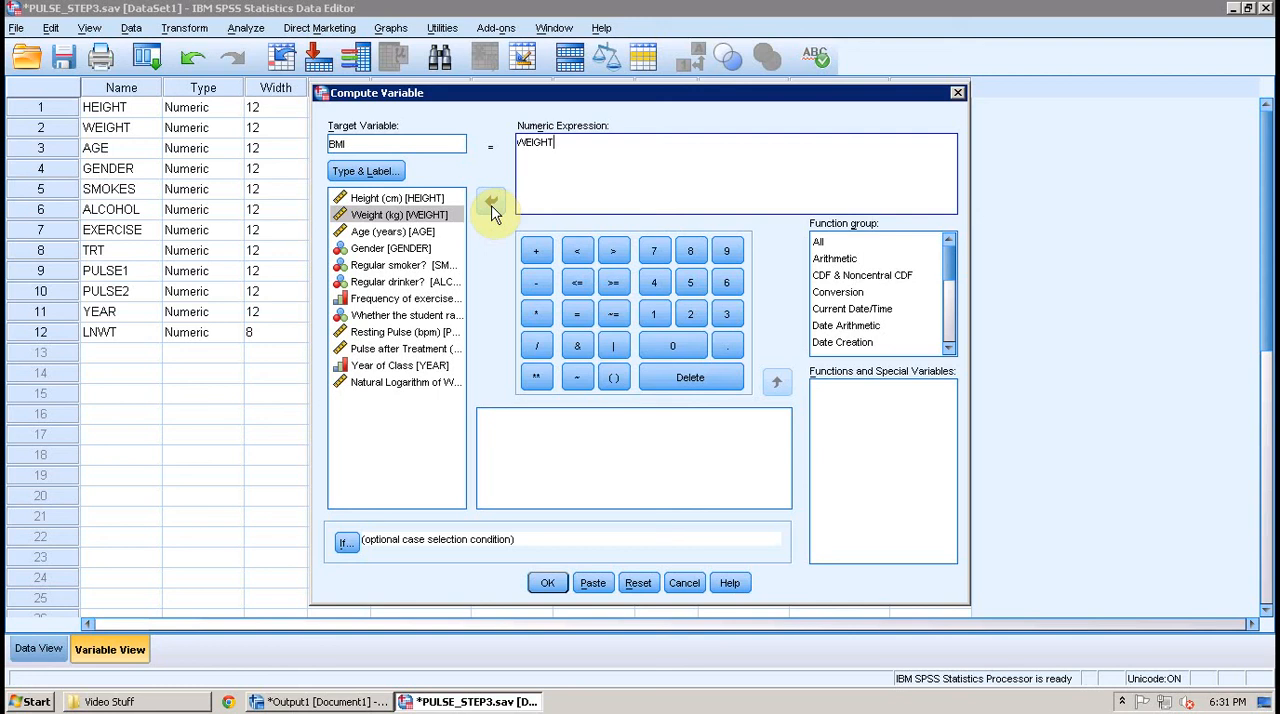
text(/())
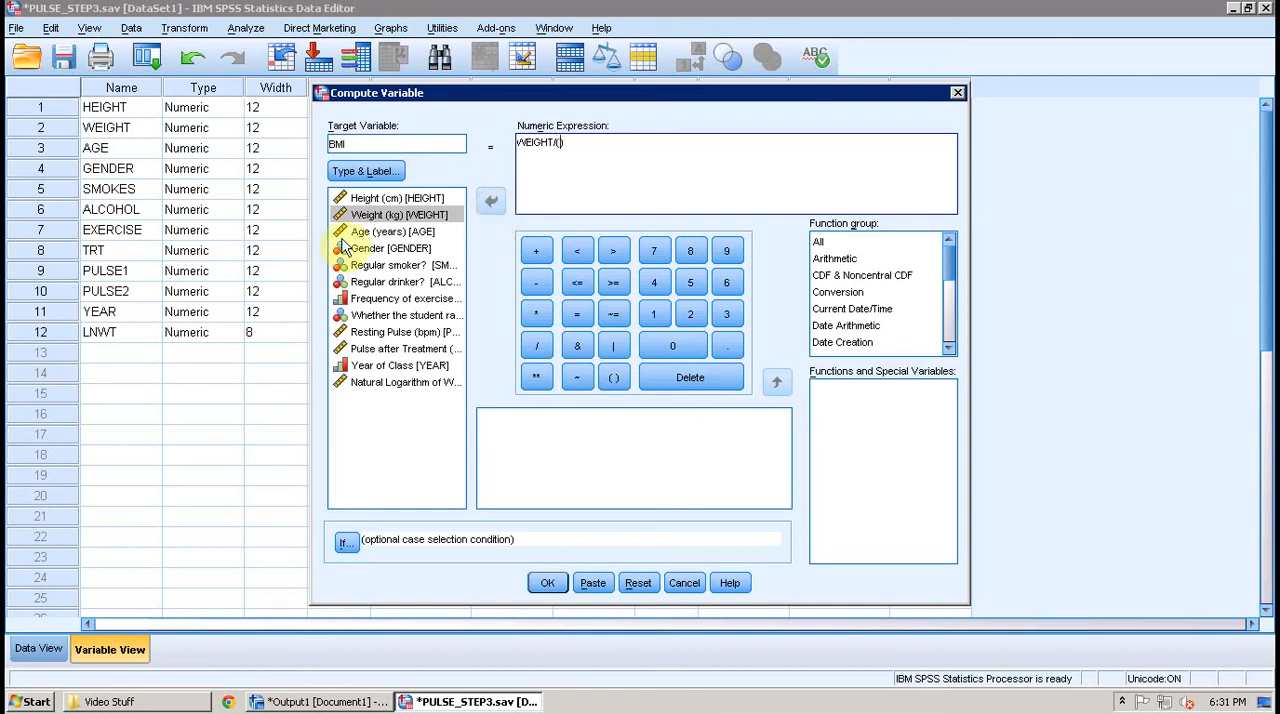
click(398, 208)
click(398, 199)
click(490, 201)
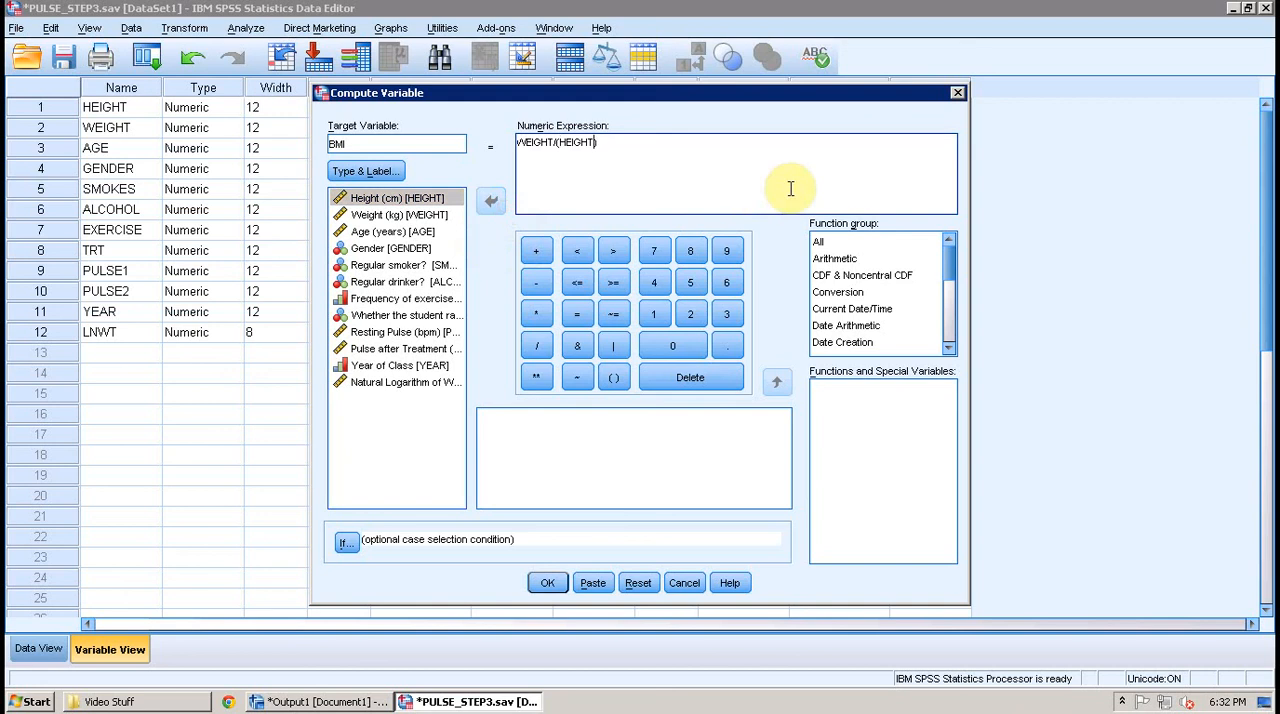
- Complete the BMI expression as WEIGHT/(HEIGHT/100*HEIGHT/100) and run the computation
text(/100)
text(*)
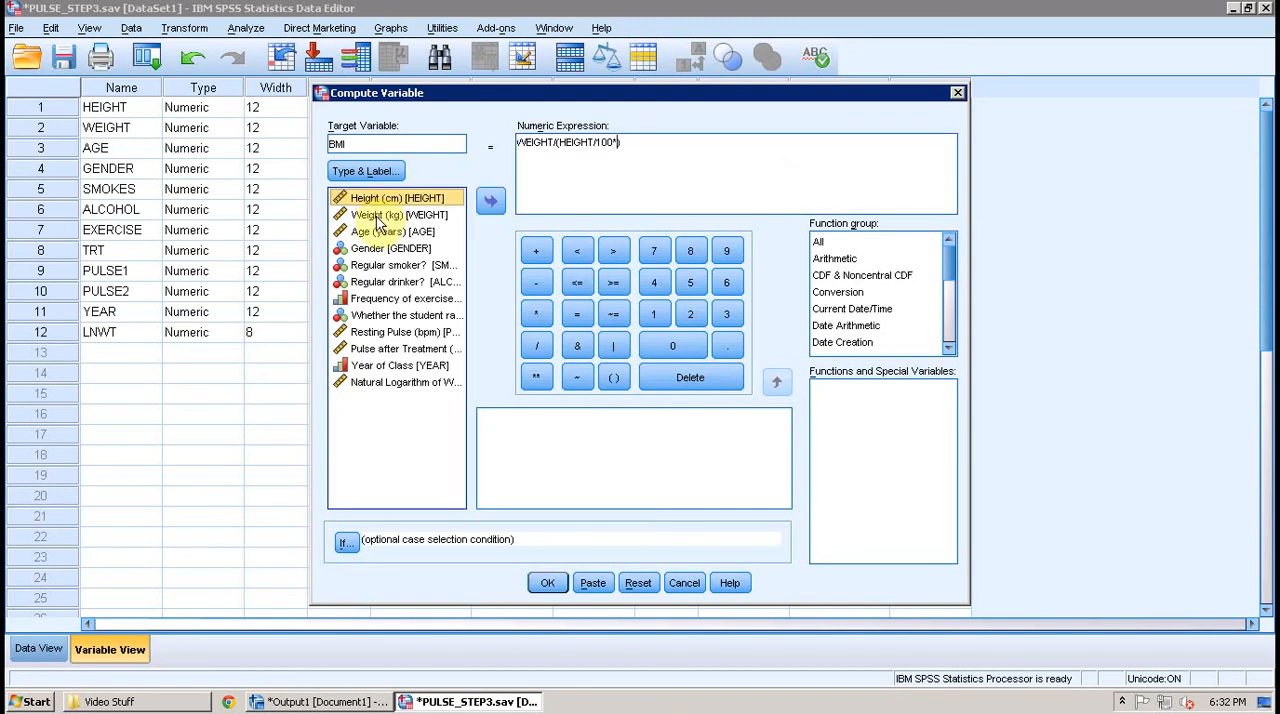
click(495, 205)
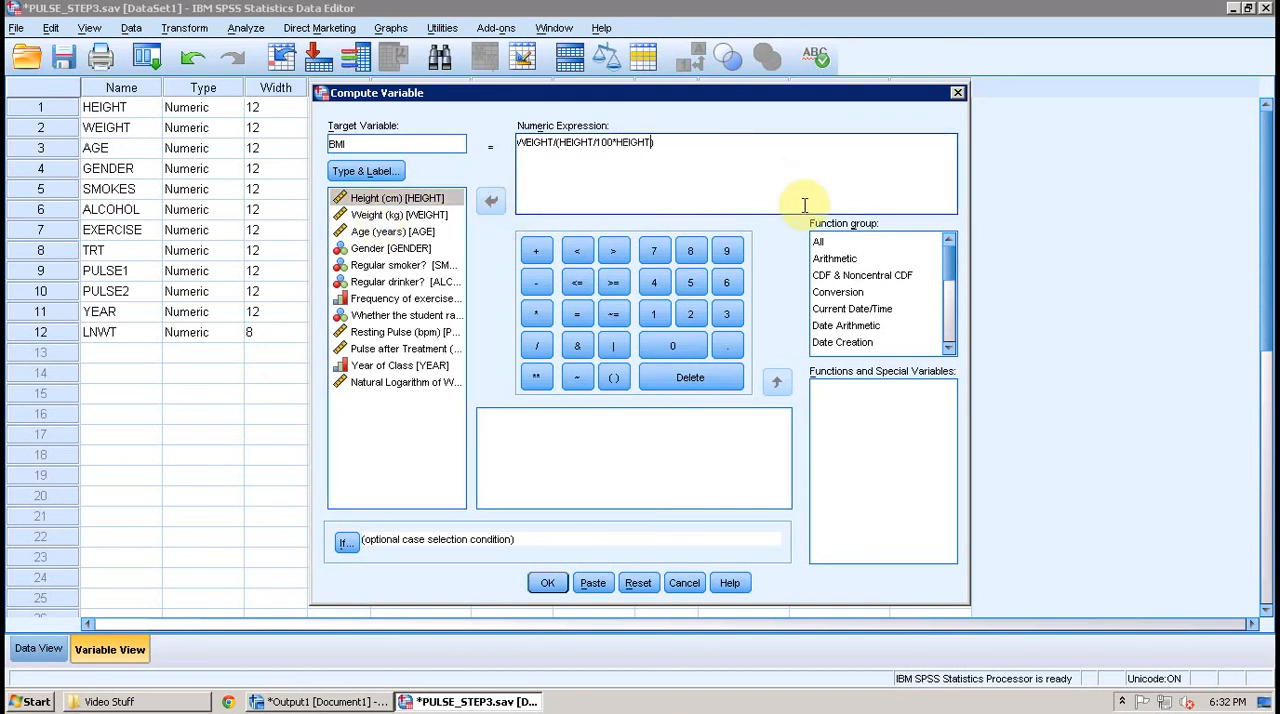
text(/100)
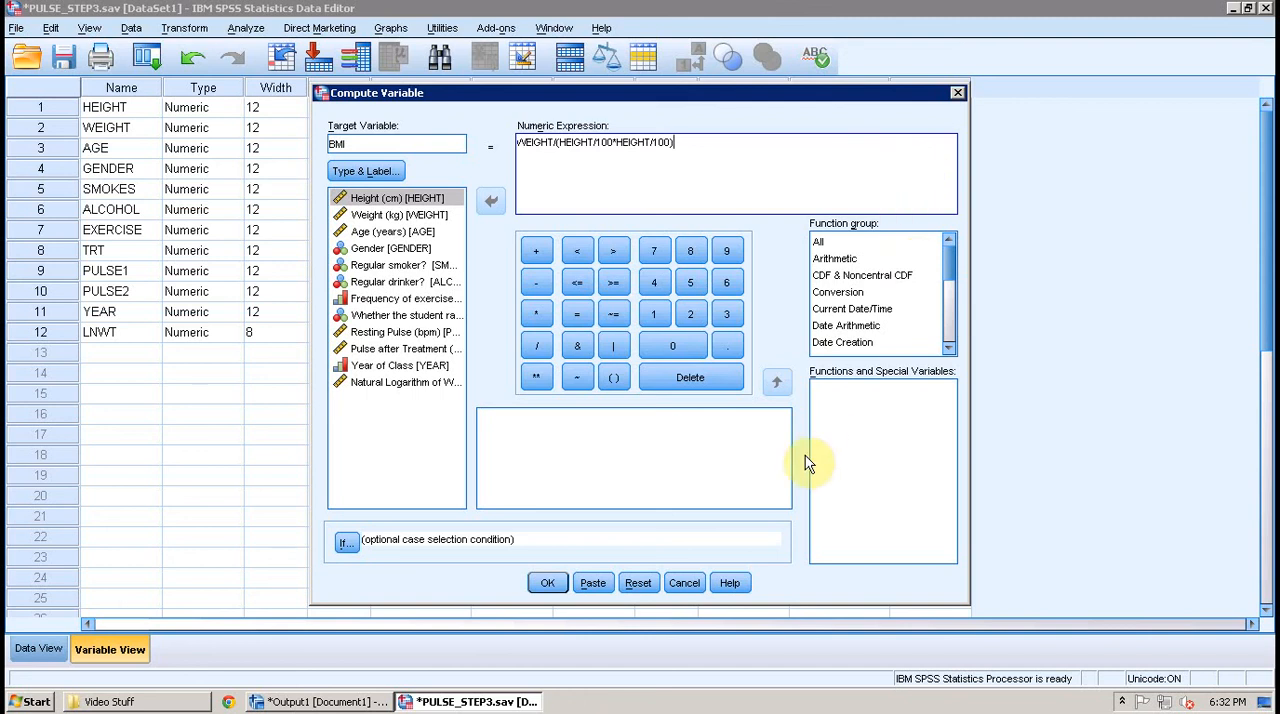
click(547, 583)
- Label the BMI variable "Body Mass Index (kg/sq. m)" and save the data set as PULSE_STEP4.sav
click(447, 701)
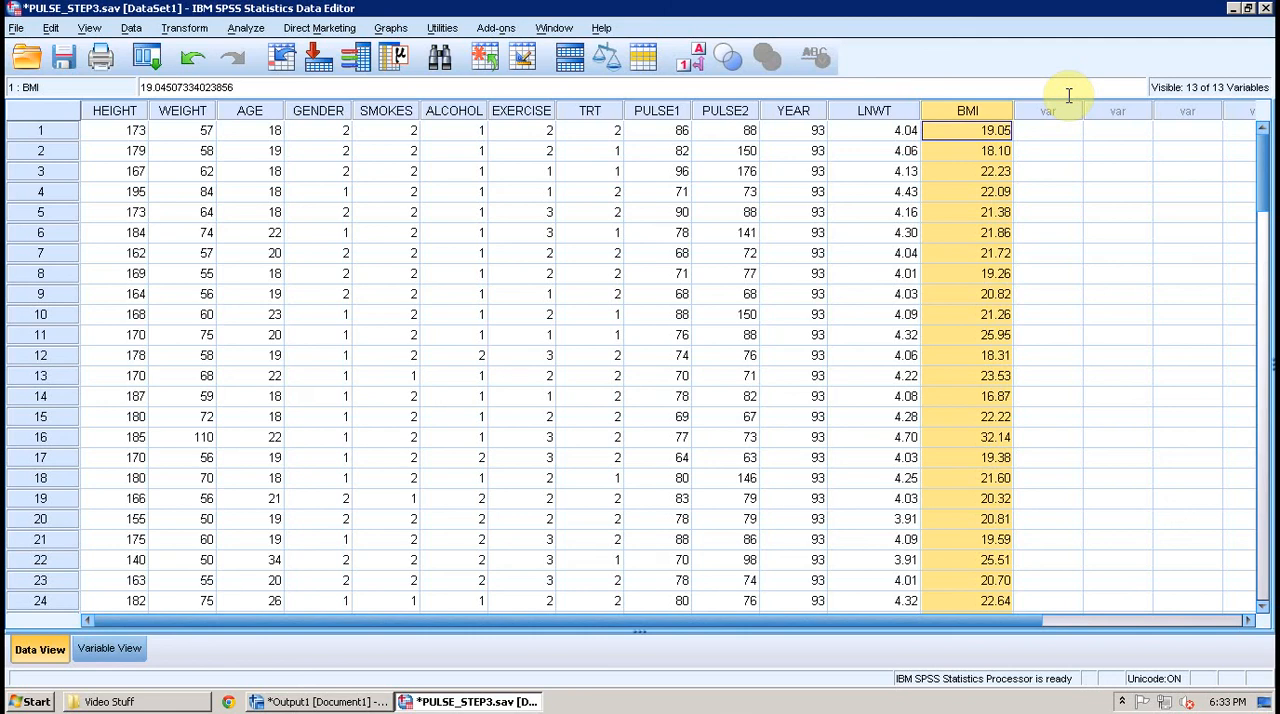
click(109, 648)
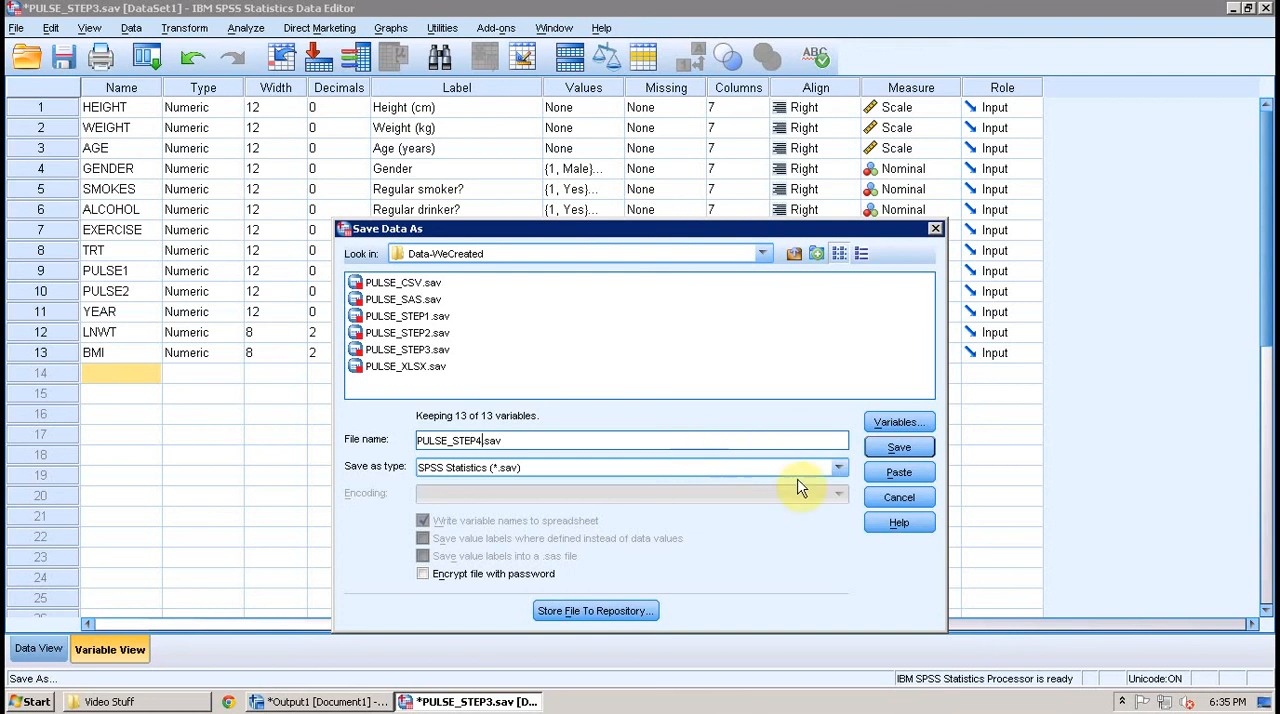
click(908, 456)
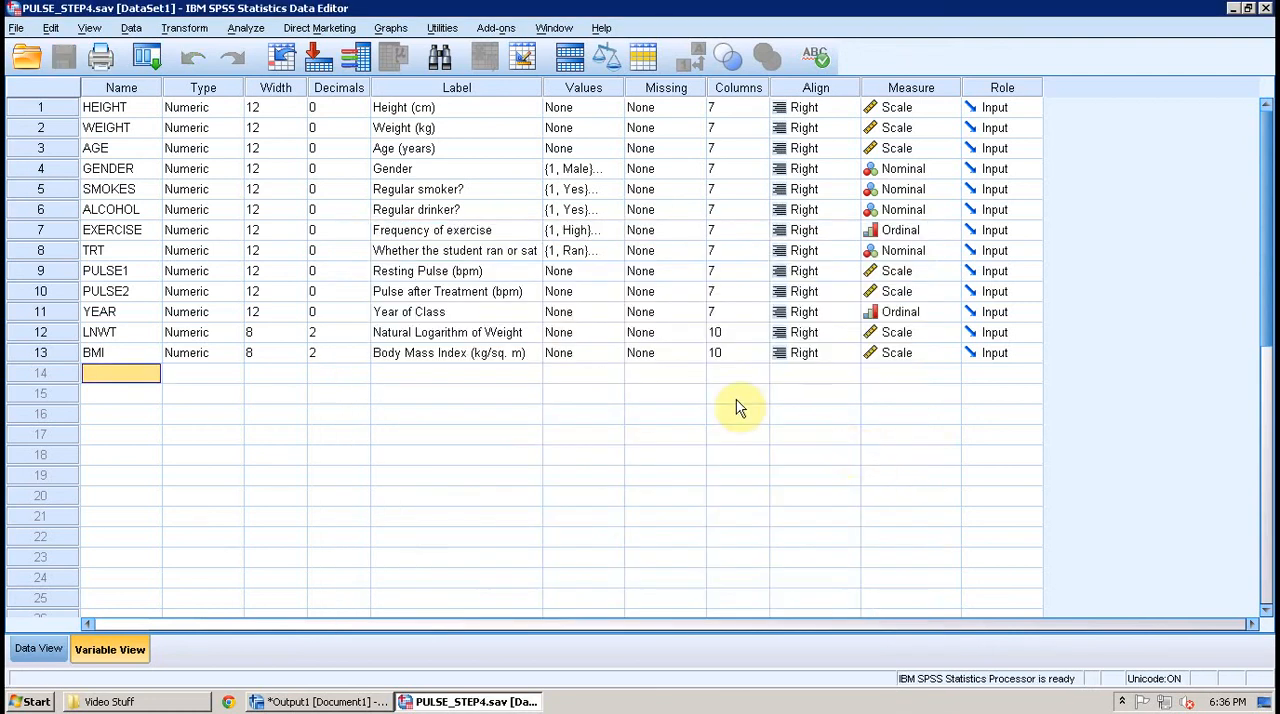